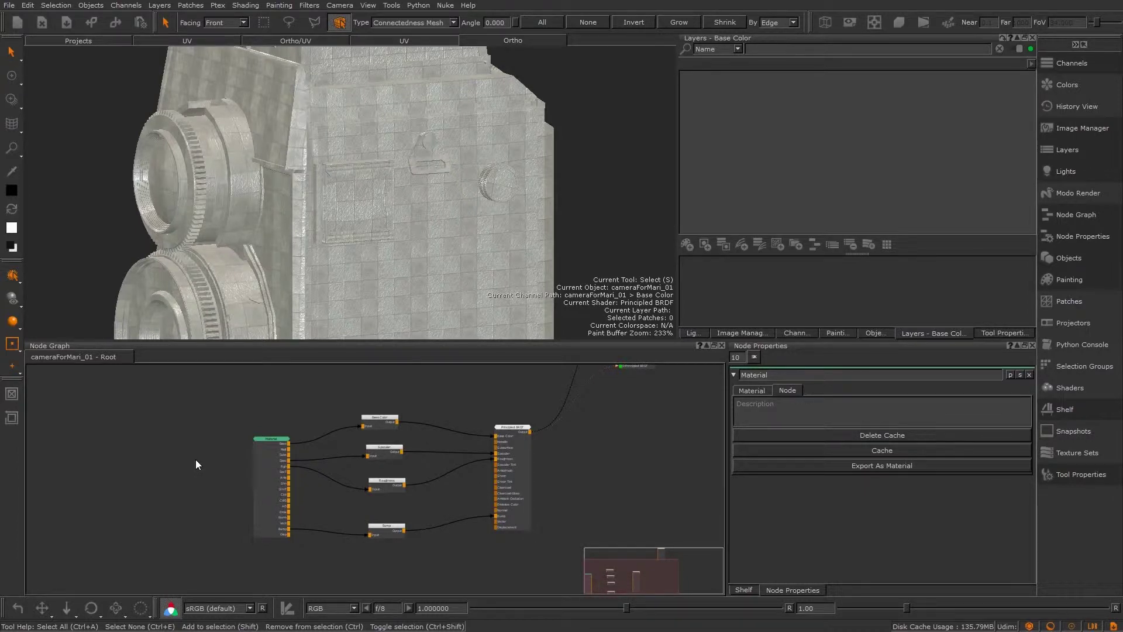
Export the selected Material node to the Desktop as the archive Material_concrete.mma.
{"action": "left_click", "coordinate": [750, 390]}
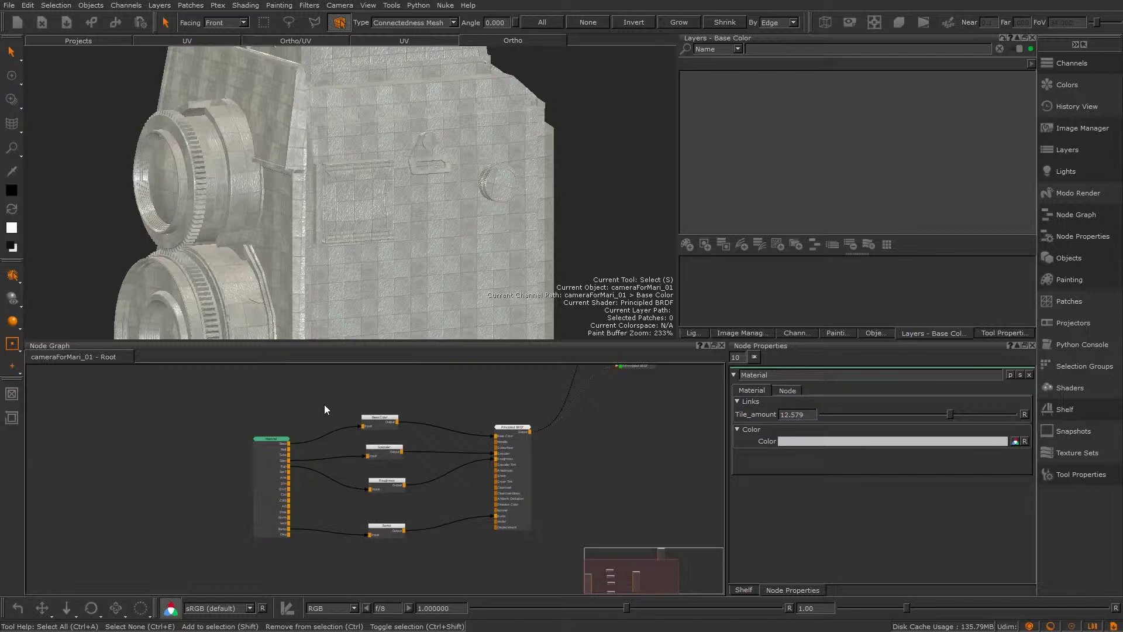
{"action": "left_click", "coordinate": [269, 438]}
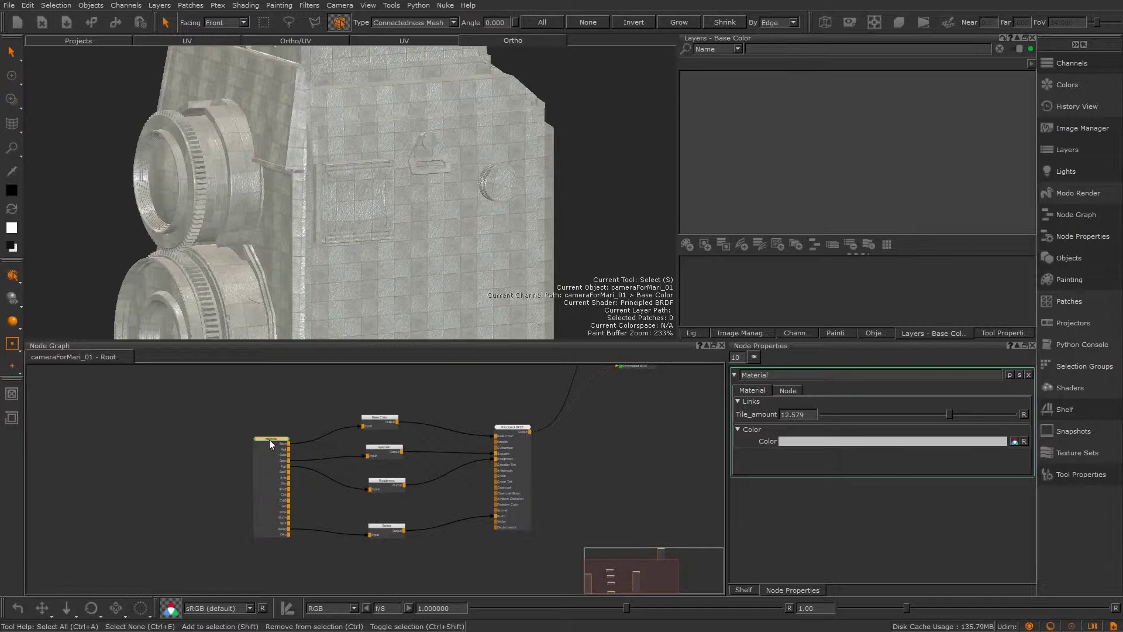
{"action": "left_click", "coordinate": [798, 391]}
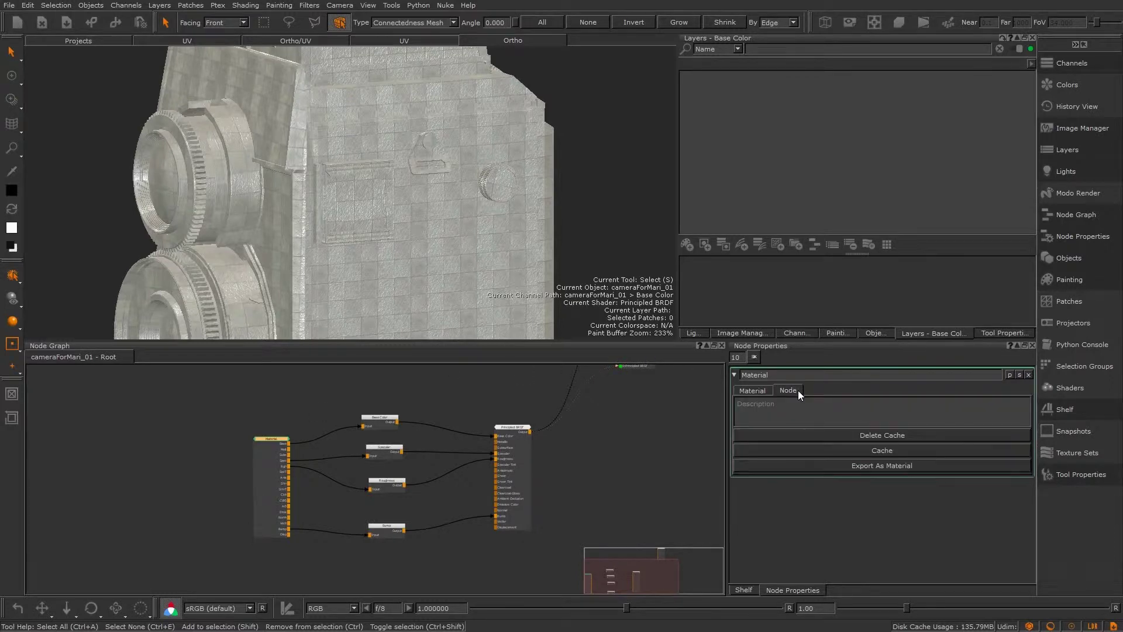
{"action": "left_click", "coordinate": [869, 466]}
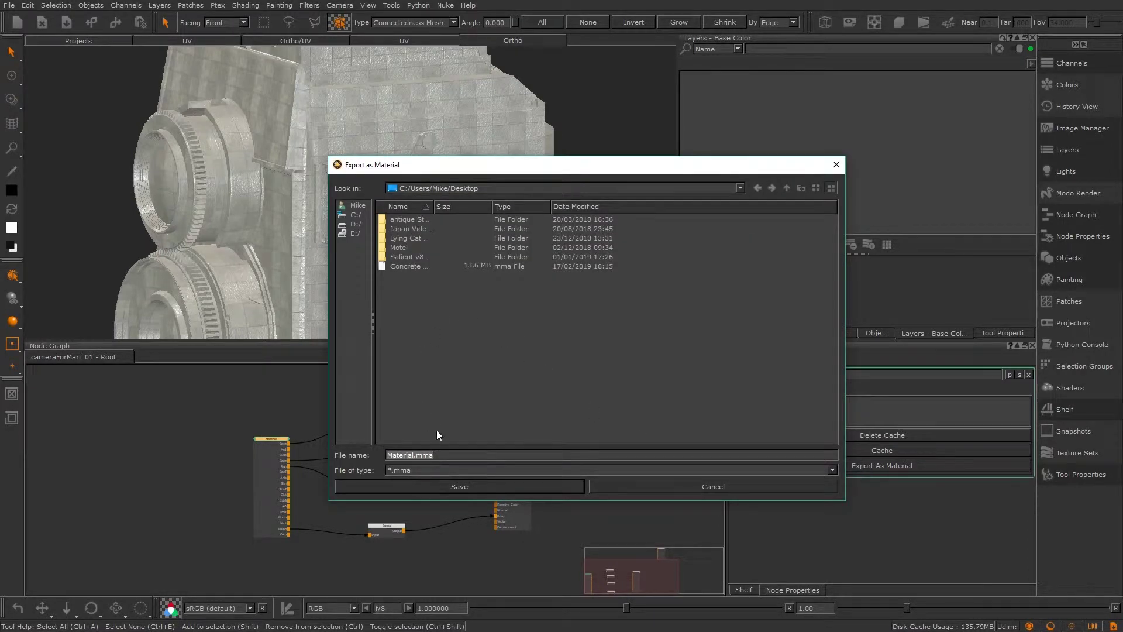
{"action": "left_click", "coordinate": [457, 420]}
{"action": "type", "text": "_concrete"}
{"action": "left_click", "coordinate": [459, 486]}
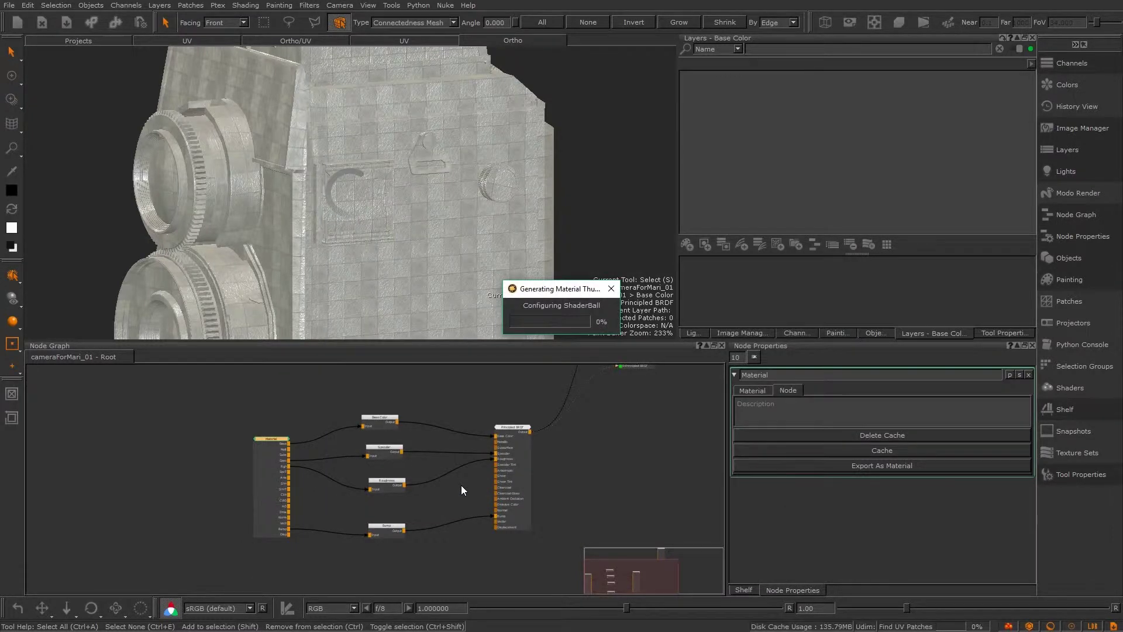
Import Material_concrete.mma from the Desktop into the Node Graph and move the new Material node aside.
{"action": "right_click", "coordinate": [129, 409]}
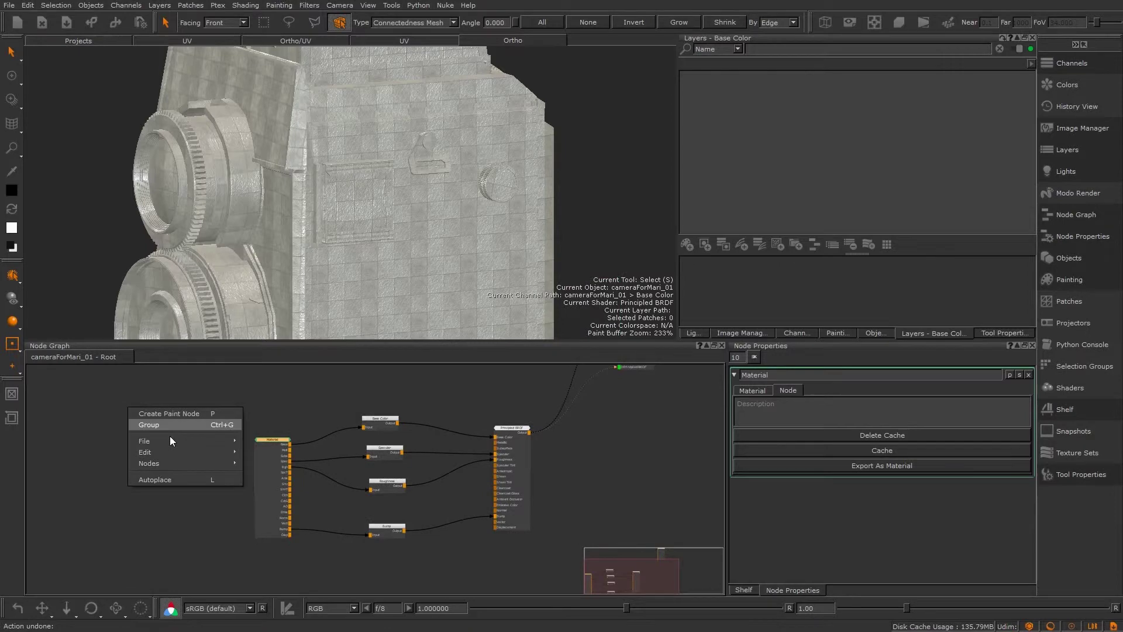
{"action": "mouse_move", "coordinate": [227, 443]}
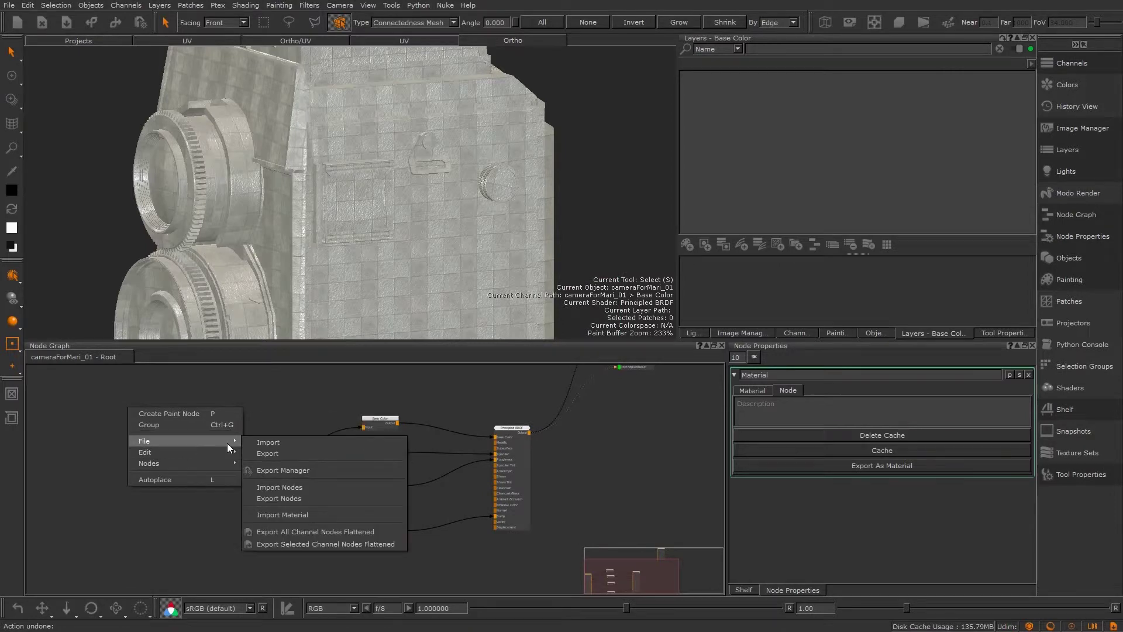
{"action": "left_click", "coordinate": [318, 517]}
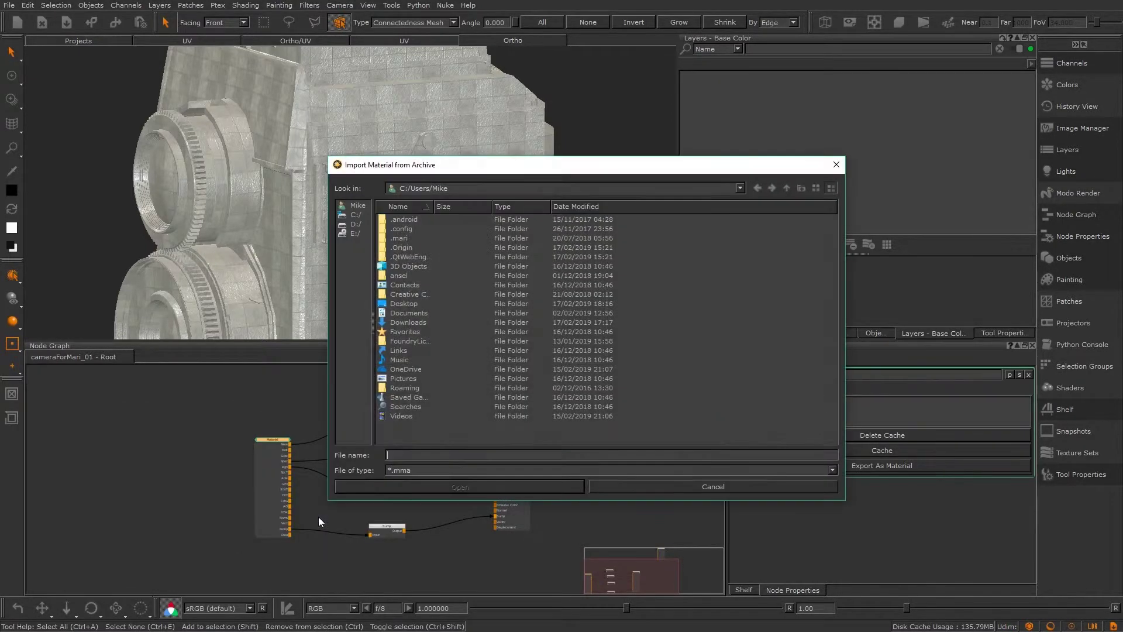
{"action": "double_click", "coordinate": [411, 305]}
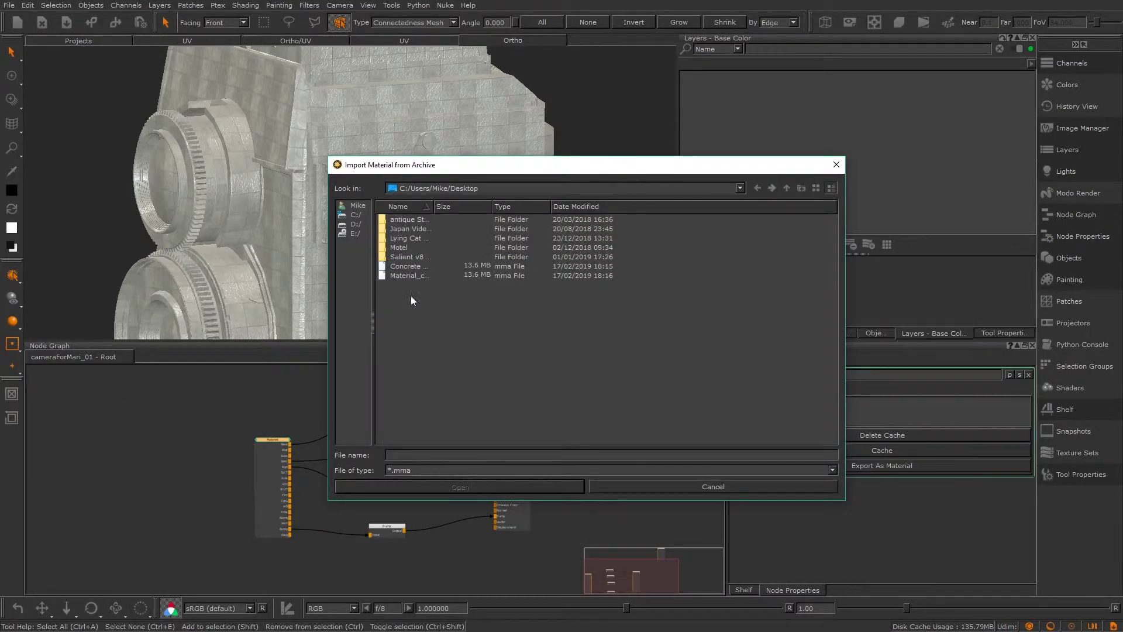
{"action": "left_click", "coordinate": [412, 265]}
{"action": "left_click", "coordinate": [460, 486]}
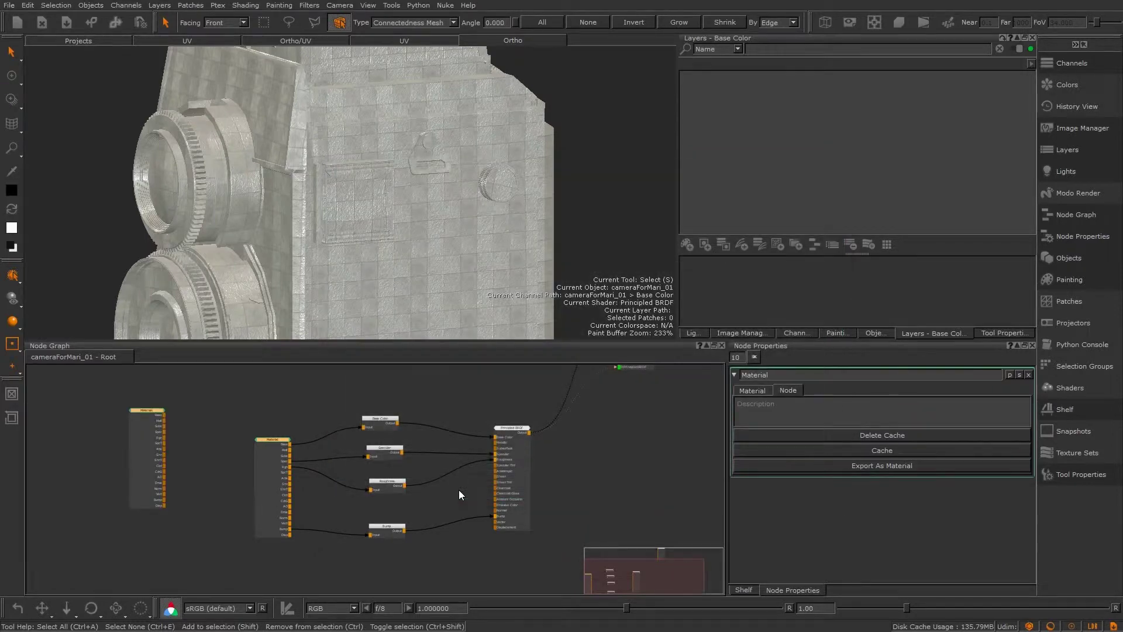
{"action": "left_click_drag", "start_coordinate": [146, 407], "coordinate": [209, 440]}
{"action": "left_click", "coordinate": [392, 5]}
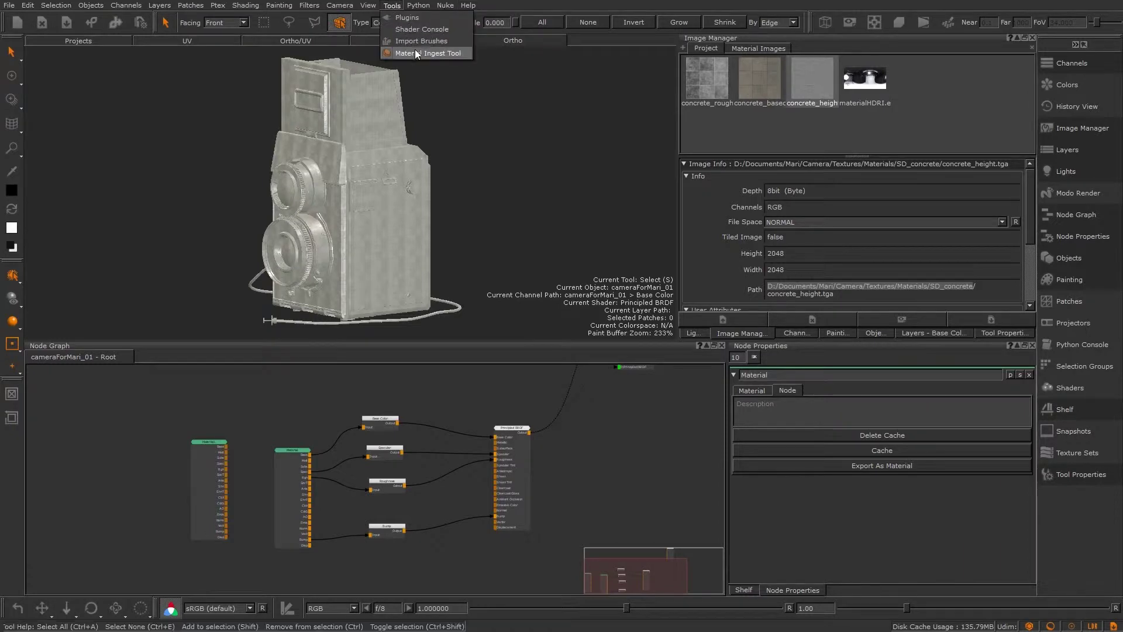
Launch the Material Ingest Tool with Principled BRDF as the shader model, then hide the SD_concrete folder window.
{"action": "left_click", "coordinate": [415, 51]}
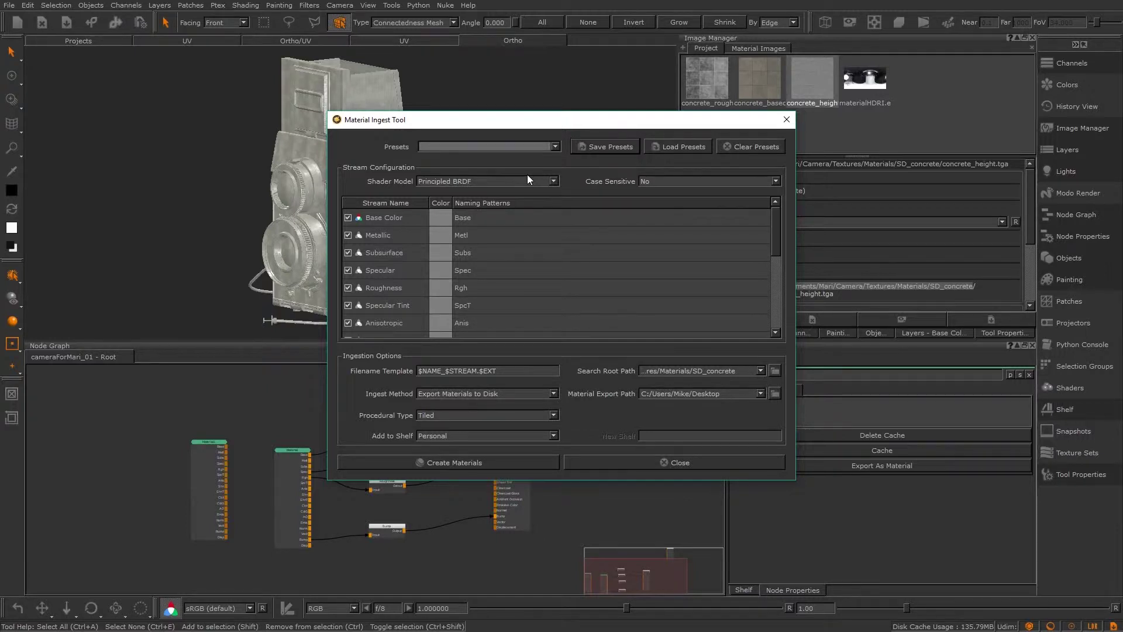
{"action": "left_click", "coordinate": [536, 182]}
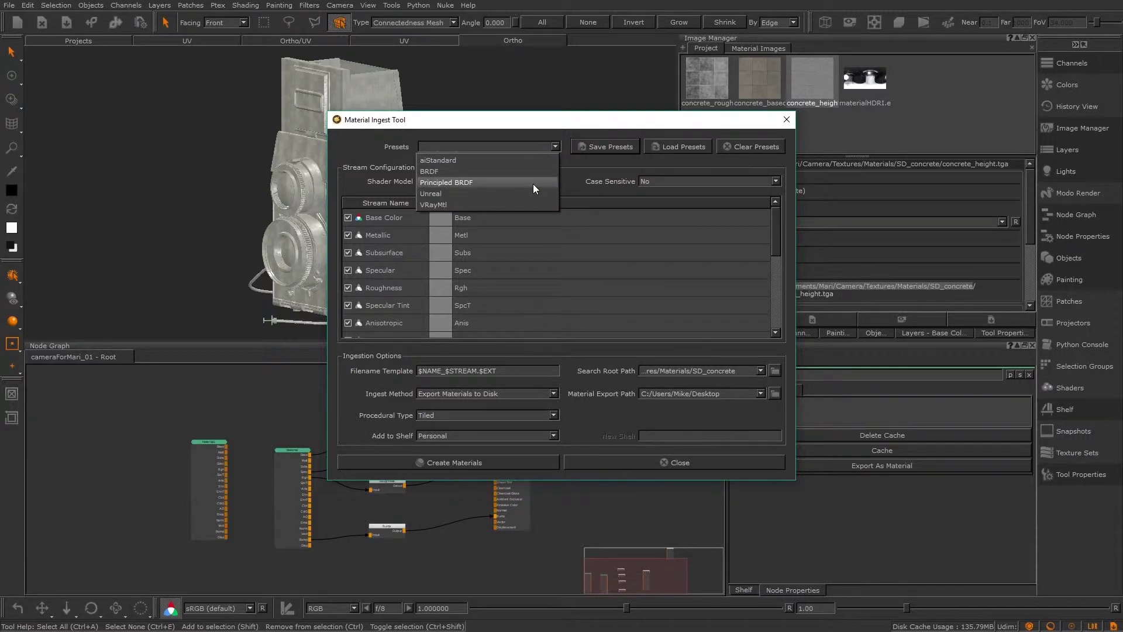
{"action": "left_click", "coordinate": [532, 183]}
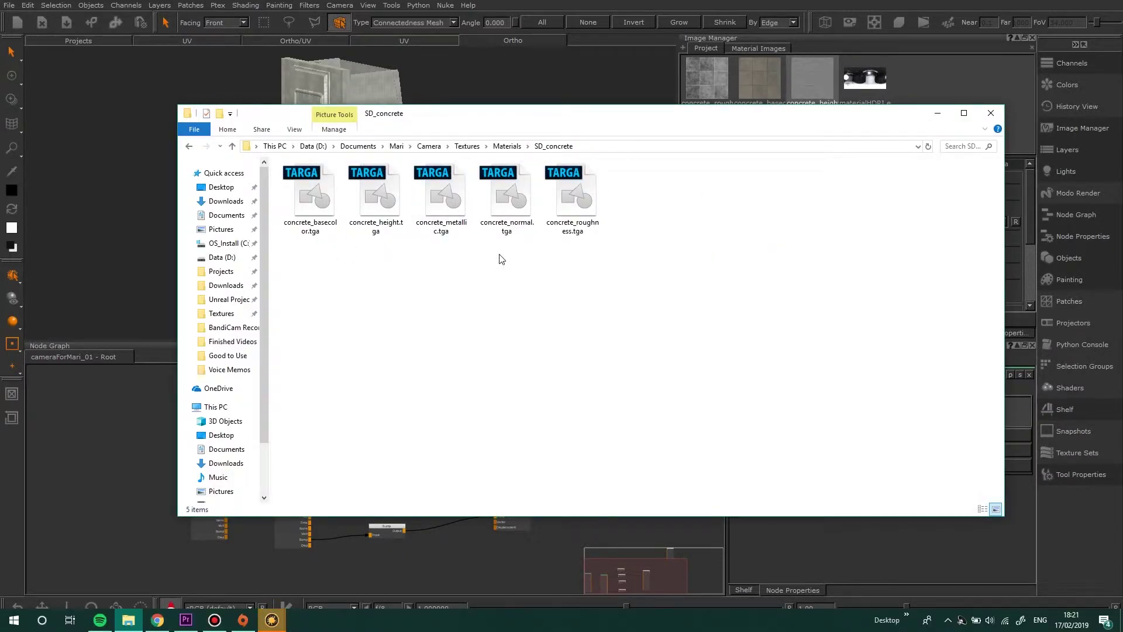
{"action": "left_click", "coordinate": [104, 451]}
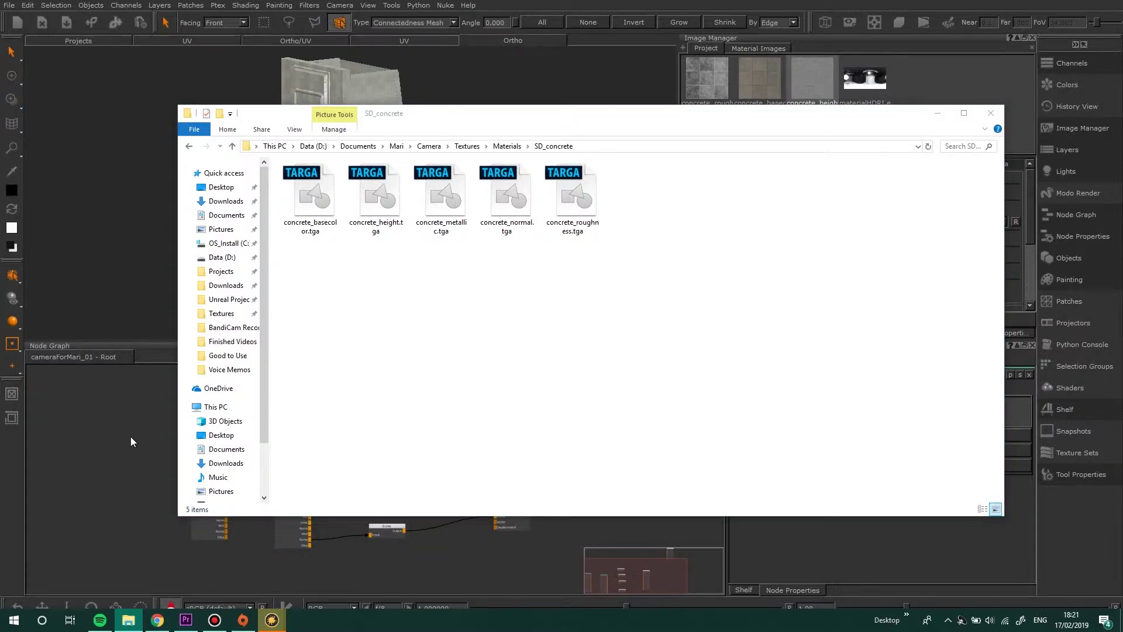
{"action": "left_click", "coordinate": [938, 114]}
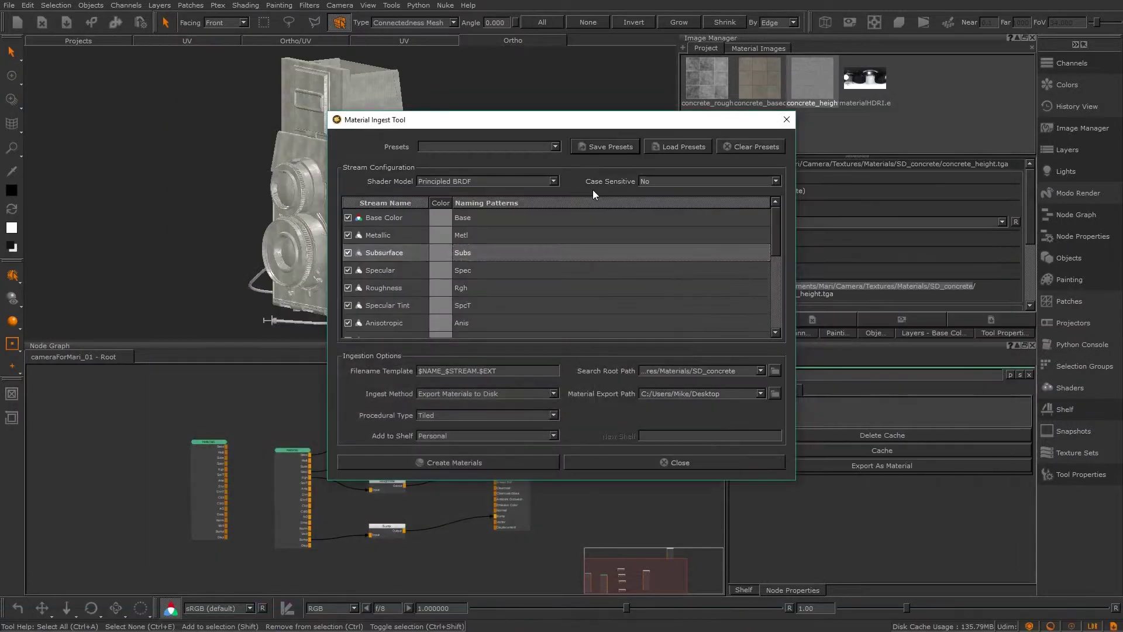
Uncheck the Metallic, Subsurface, Specular and Clearcoat through Ambient Occlusion streams.
{"action": "left_click", "coordinate": [496, 236]}
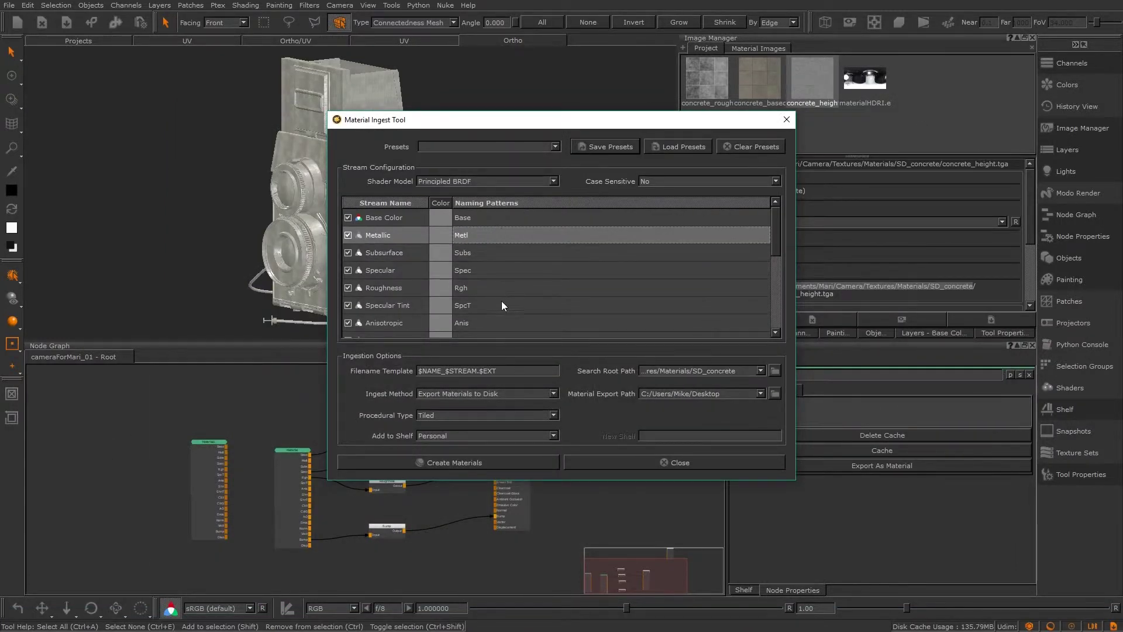
{"action": "left_click", "coordinate": [488, 255], "text": "ctrl"}
{"action": "left_click", "coordinate": [494, 268], "text": "ctrl"}
{"action": "scroll", "coordinate": [494, 288], "scroll_direction": "down", "scroll_amount": 1}
{"action": "left_click_drag", "start_coordinate": [497, 262], "coordinate": [483, 314]}
{"action": "right_click", "coordinate": [475, 279]}
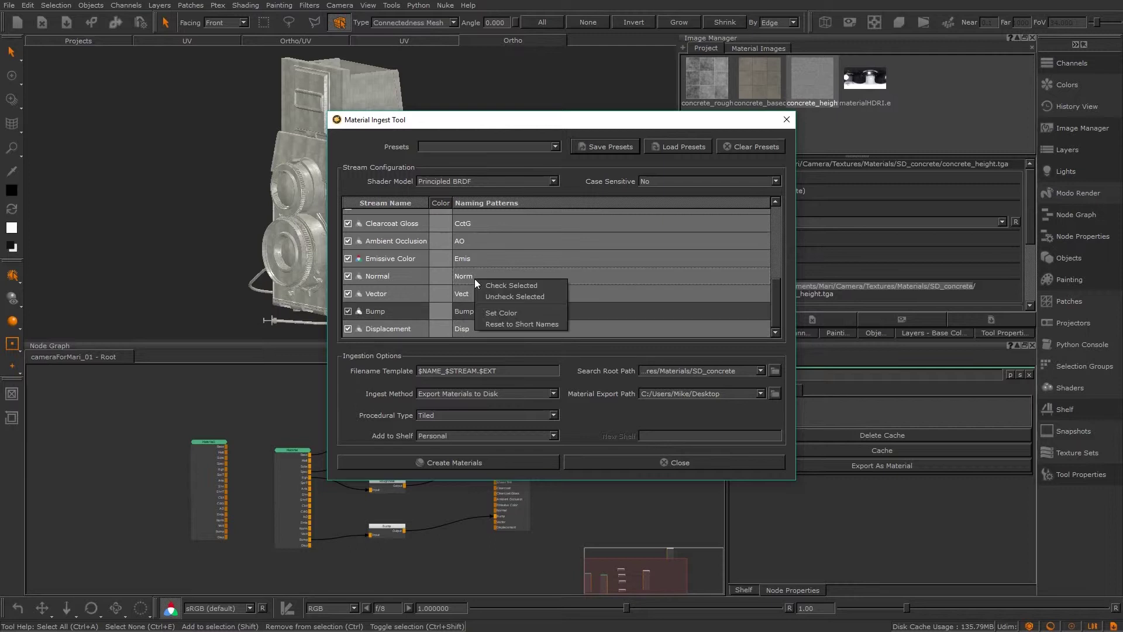
{"action": "left_click", "coordinate": [507, 296]}
{"action": "scroll", "coordinate": [486, 283], "scroll_direction": "up", "scroll_amount": 5}
Set the Base Color naming pattern to basecolor and Roughness to roughness.
{"action": "left_click", "coordinate": [494, 221]}
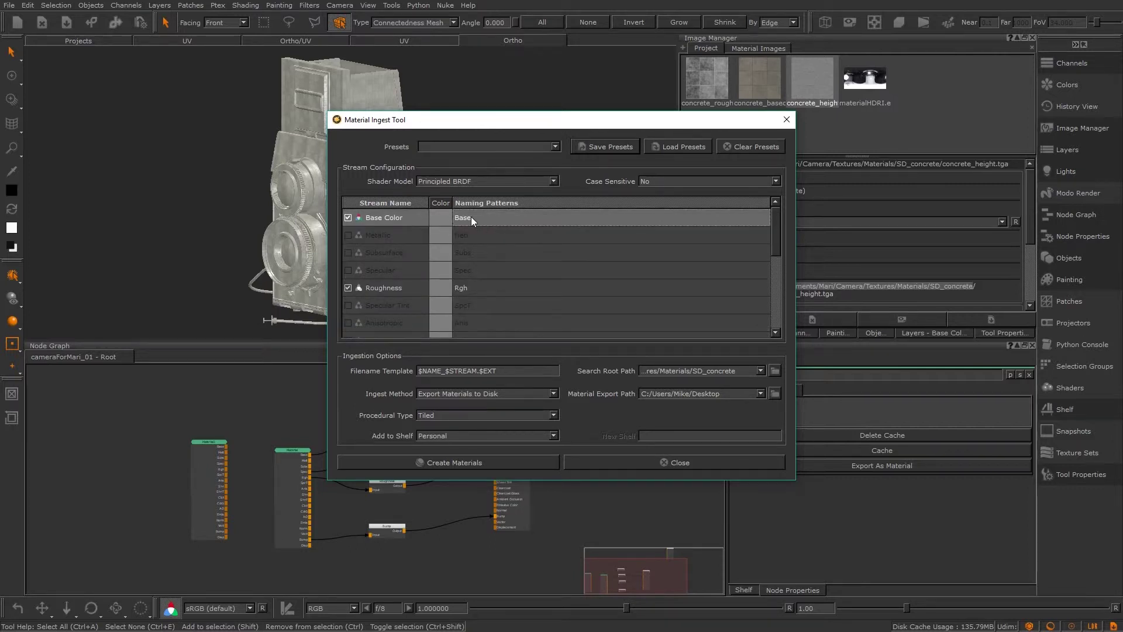
{"action": "double_click", "coordinate": [471, 217]}
{"action": "type", "text": "basecolor"}
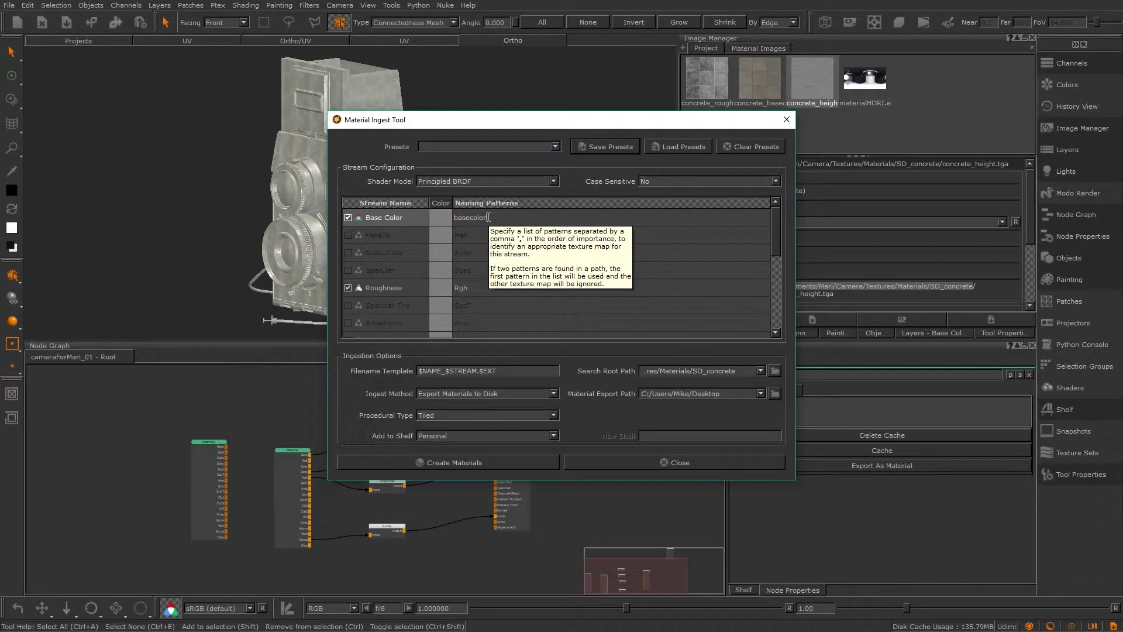
{"action": "left_click", "coordinate": [484, 289]}
{"action": "left_click", "coordinate": [486, 288]}
{"action": "type", "text": "roughness"}
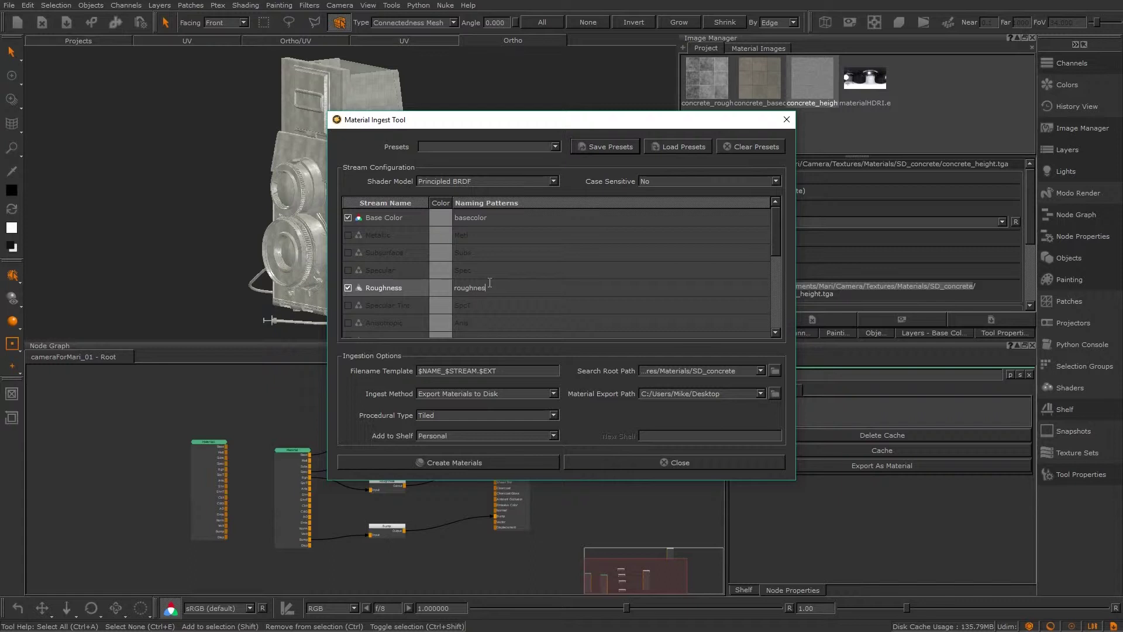
{"action": "key", "text": "Return"}
Give Bump the naming pattern height, and enable Normal with the pattern normal.
{"action": "scroll", "coordinate": [496, 245], "scroll_direction": "down", "scroll_amount": 1}
{"action": "scroll", "coordinate": [502, 258], "scroll_direction": "down", "scroll_amount": 2}
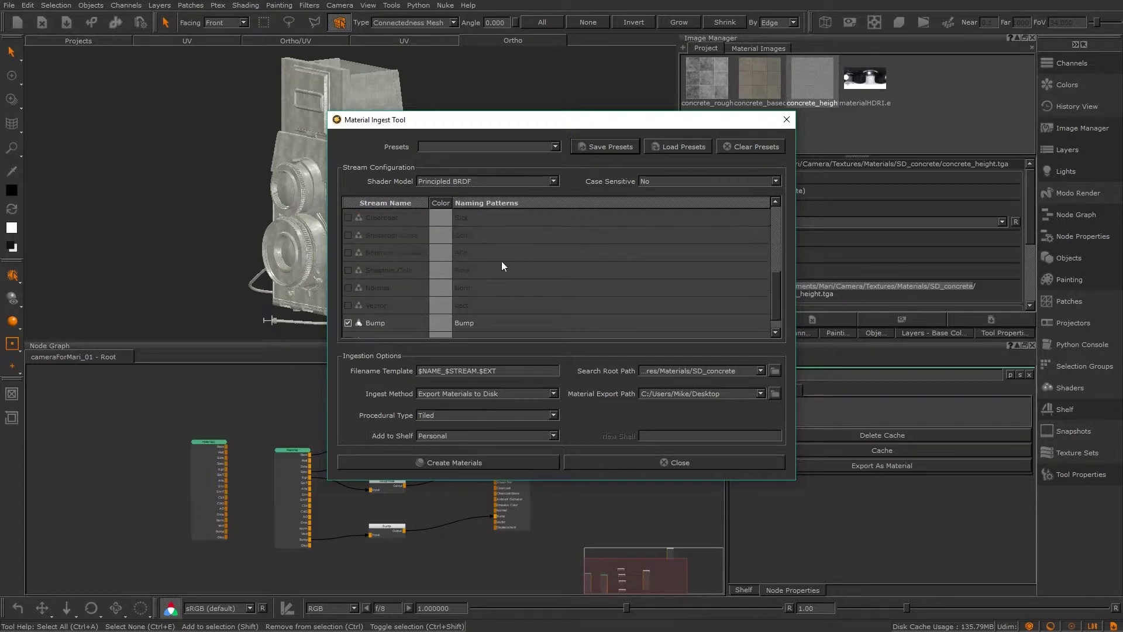
{"action": "double_click", "coordinate": [484, 311]}
{"action": "type", "text": "height"}
{"action": "key", "text": "Return"}
{"action": "left_click", "coordinate": [348, 276]}
{"action": "double_click", "coordinate": [478, 276]}
{"action": "type", "text": "normal"}
{"action": "key", "text": "Return"}
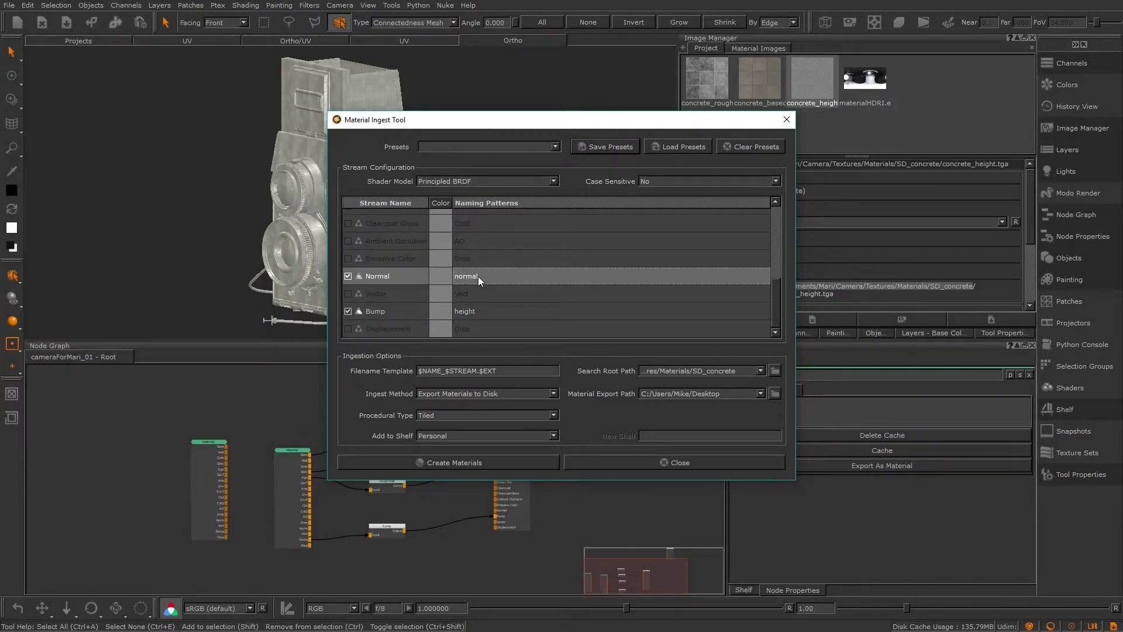
{"action": "scroll", "coordinate": [525, 290], "scroll_direction": "up", "scroll_amount": 4}
Review the Base Color stream and Filename Template hint, then bring up the Ingest Method options.
{"action": "left_click", "coordinate": [529, 217]}
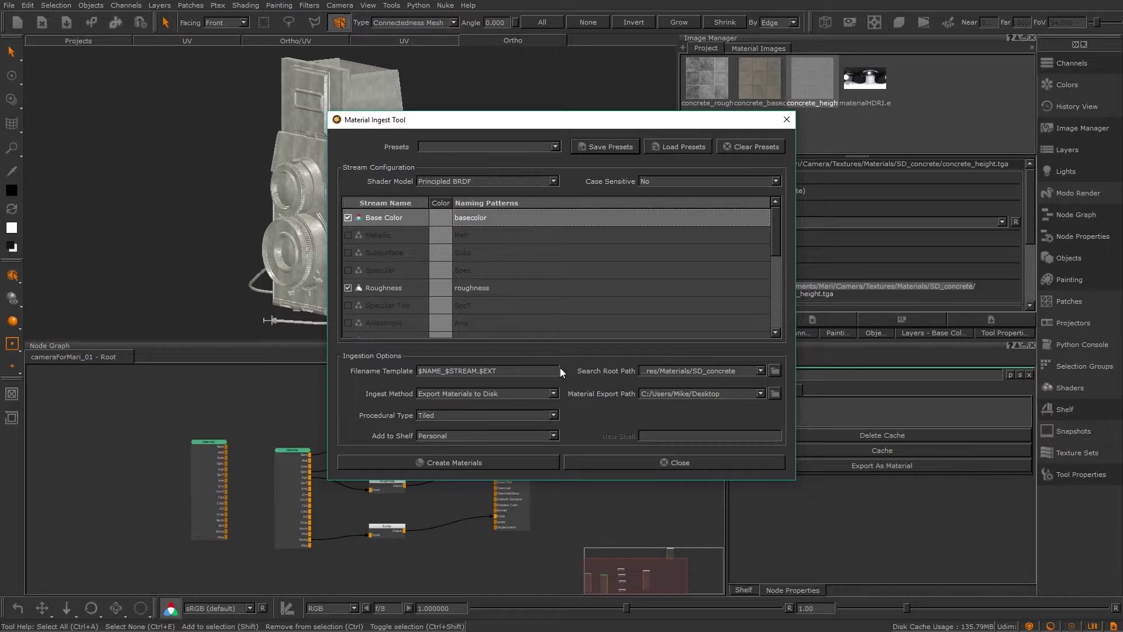
{"action": "mouse_move", "coordinate": [545, 373]}
{"action": "left_click", "coordinate": [553, 393]}
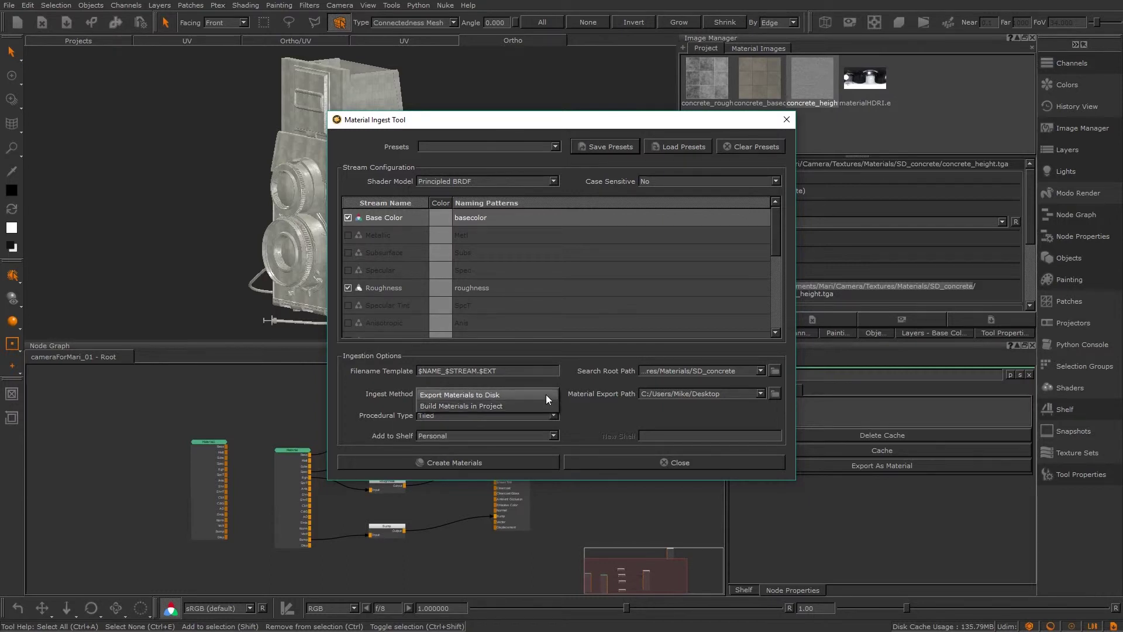
Create the materials with Export Materials to Disk, Procedural Type Tiled, and the Personal shelf.
{"action": "left_click", "coordinate": [544, 404]}
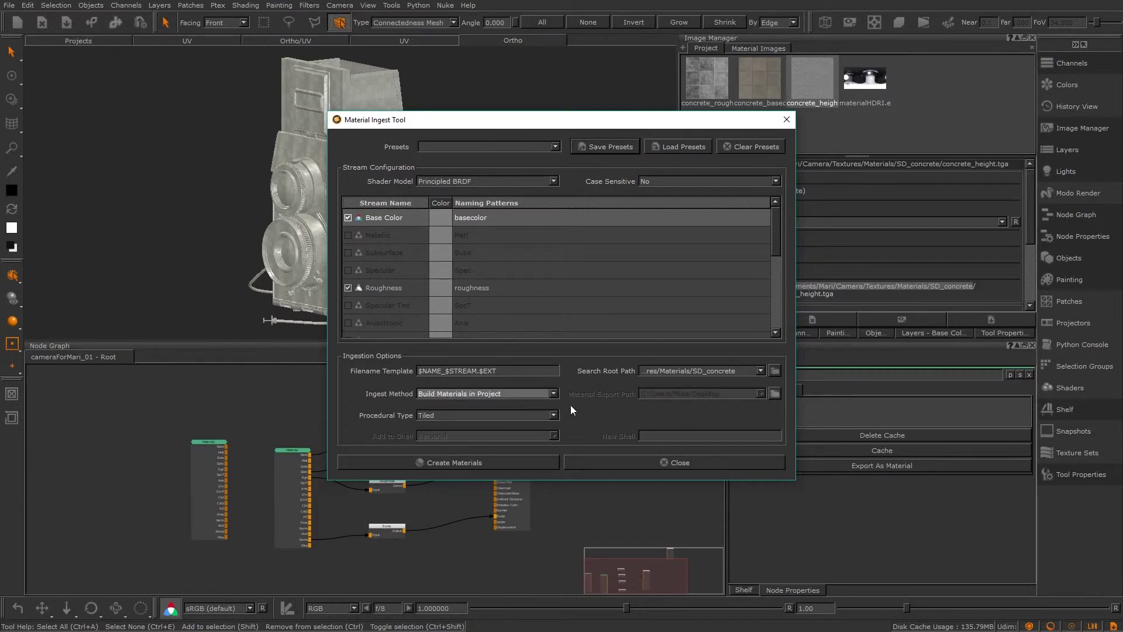
{"action": "left_click", "coordinate": [556, 414]}
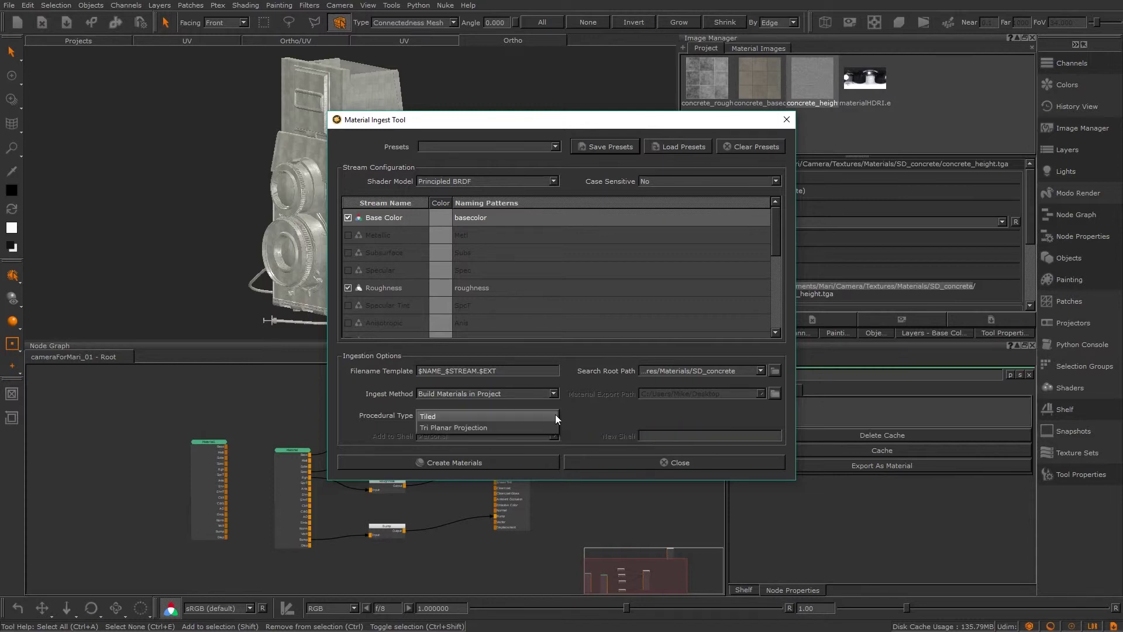
{"action": "left_click", "coordinate": [552, 417]}
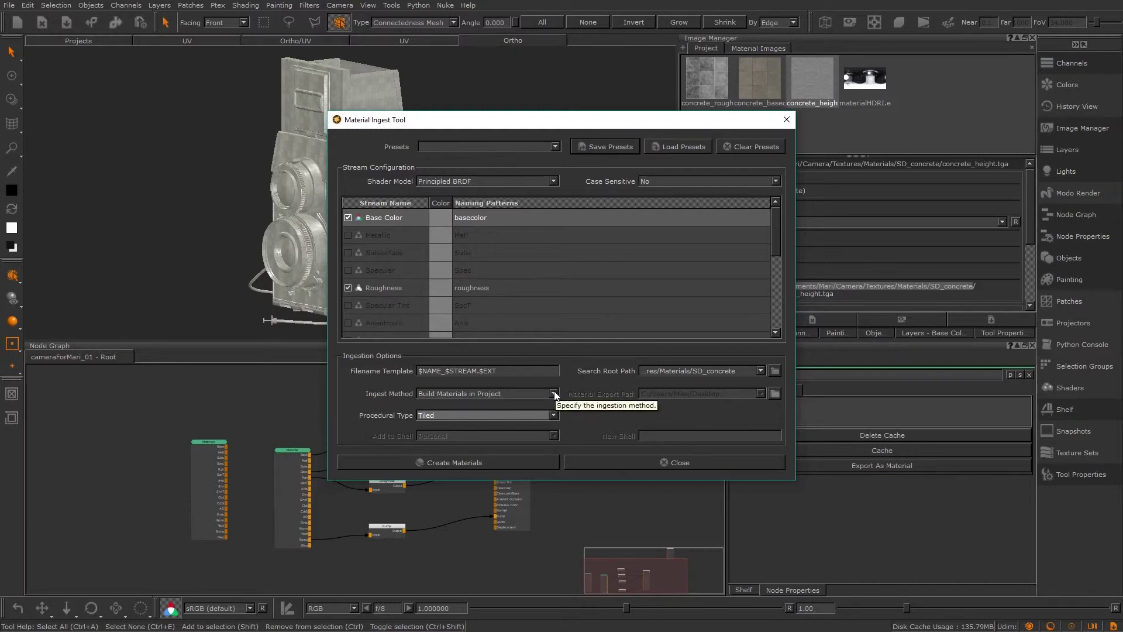
{"action": "left_click", "coordinate": [530, 395]}
{"action": "left_click", "coordinate": [494, 393]}
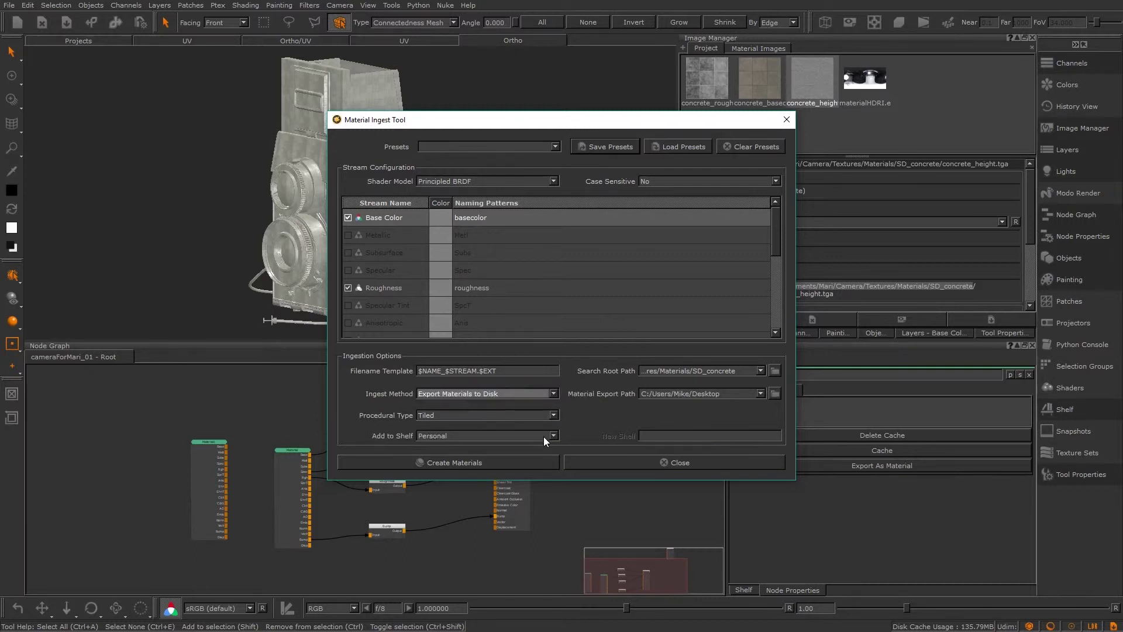
{"action": "left_click", "coordinate": [552, 435]}
{"action": "left_click", "coordinate": [549, 439]}
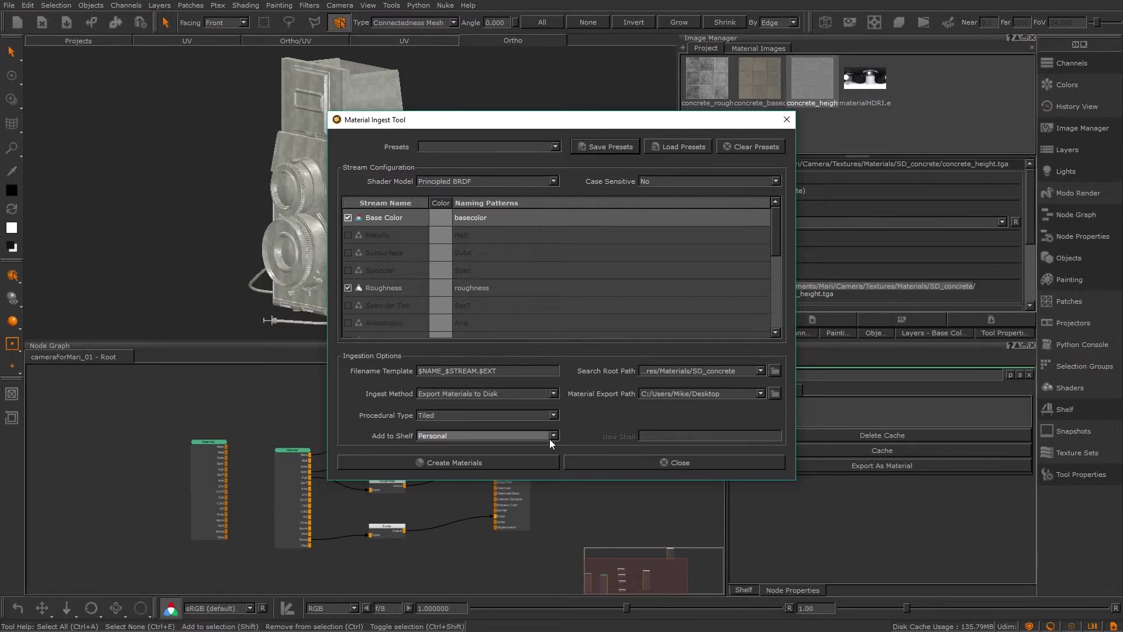
{"action": "left_click", "coordinate": [541, 457]}
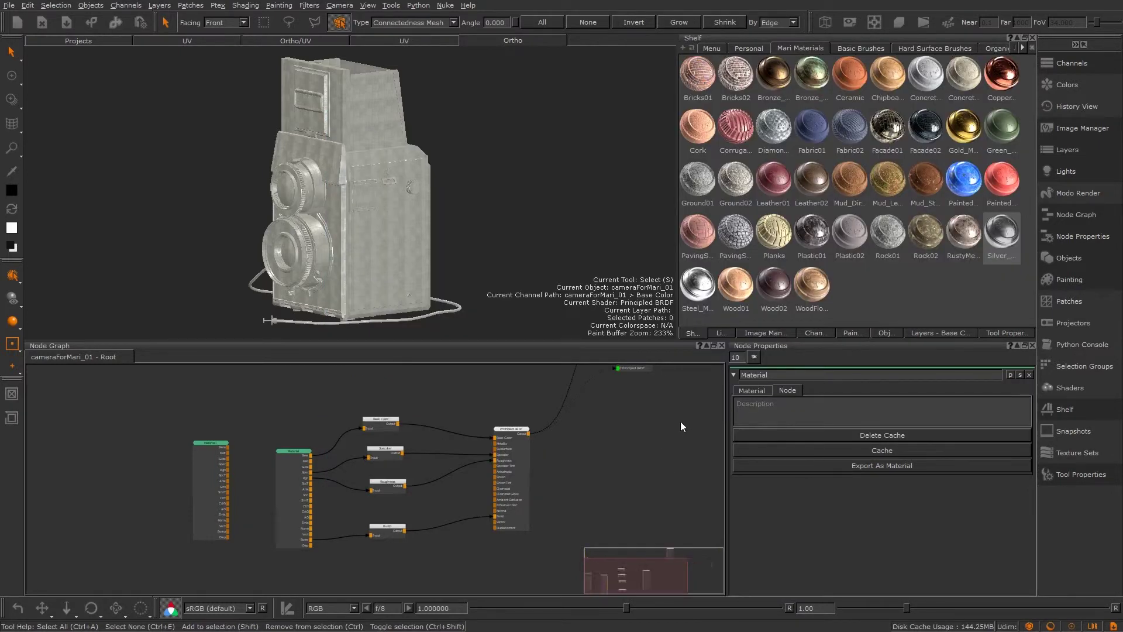
Drag the concrete material from the Personal shelf into the Node Graph, keeping Tile Repeat at 2.000.
{"action": "left_click", "coordinate": [740, 47]}
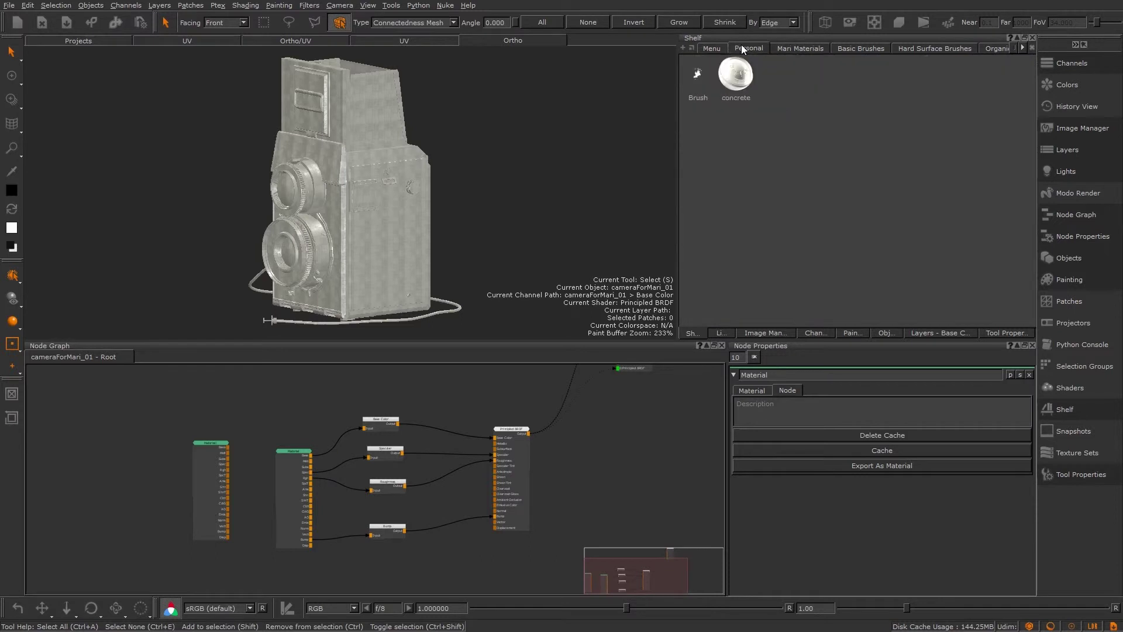
{"action": "left_click", "coordinate": [741, 80]}
{"action": "left_click_drag", "start_coordinate": [130, 425], "coordinate": [121, 435]}
{"action": "left_click", "coordinate": [138, 438]}
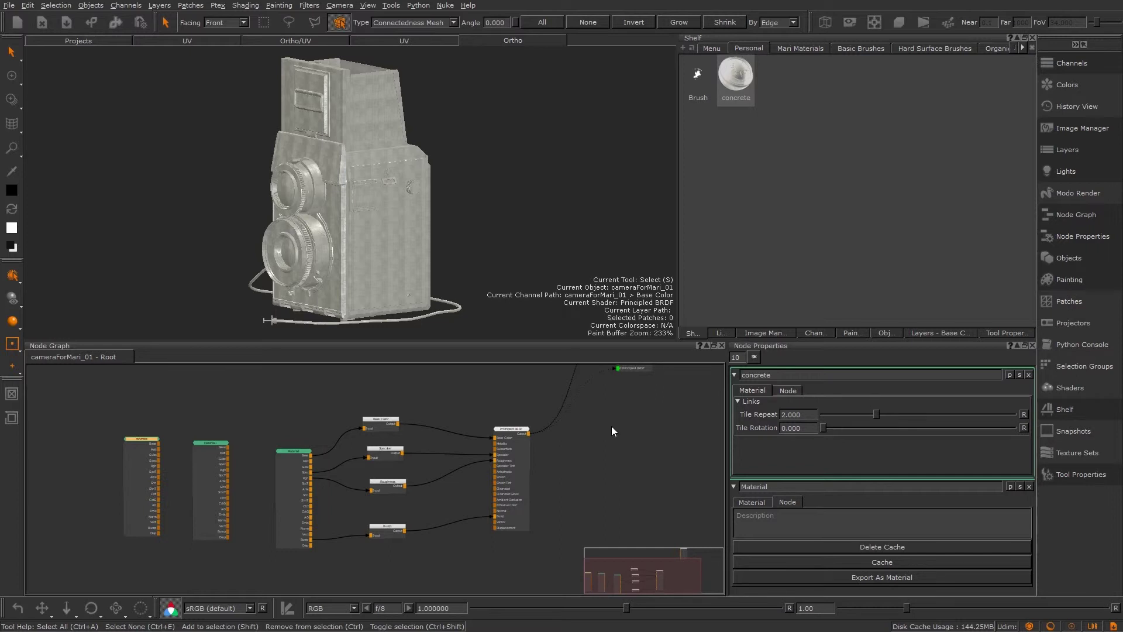
{"action": "mouse_move", "coordinate": [877, 415]}
{"action": "left_mouse_down"}
{"action": "mouse_move", "coordinate": [840, 421]}
{"action": "mouse_move", "coordinate": [883, 419]}
{"action": "left_mouse_up"}
{"action": "key", "text": "ctrl+z"}
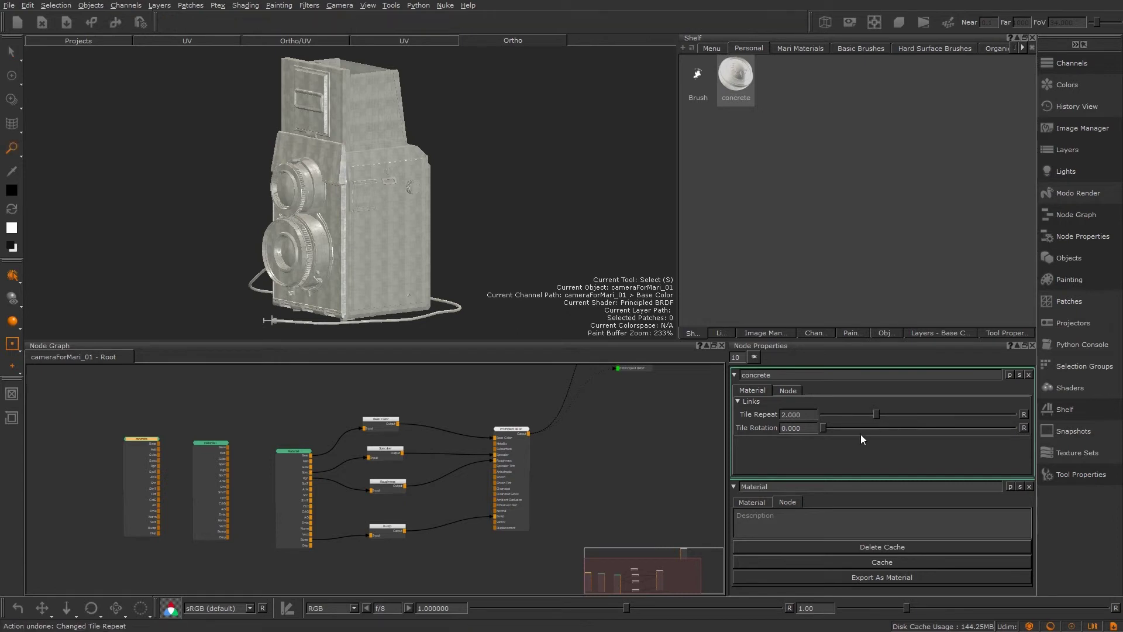